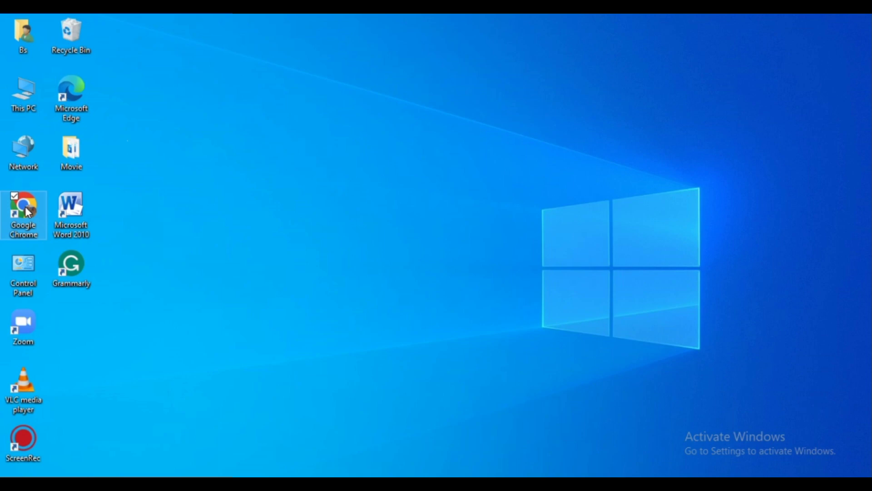
- Open Google Chrome, search for canva and go to the canva.com website from the results
{"action": "double_click", "coordinate": [29, 212]}
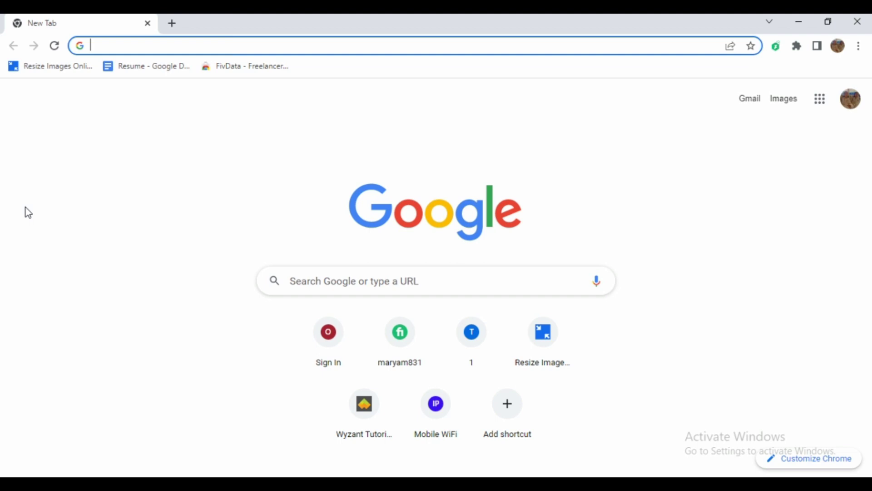
{"action": "left_click", "coordinate": [166, 47]}
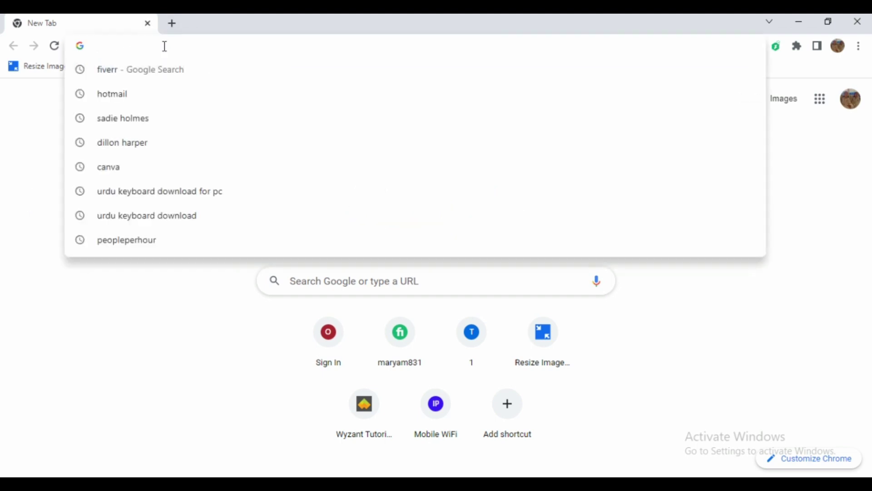
{"action": "type", "text": "ca"}
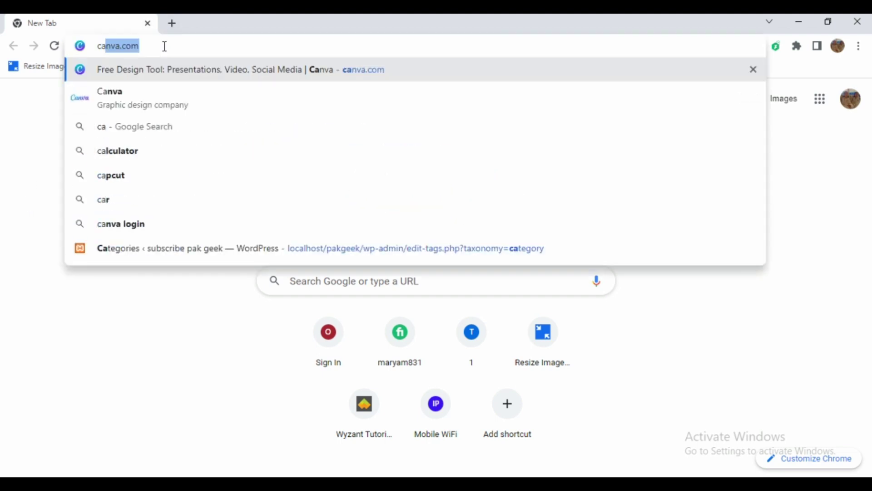
{"action": "type", "text": "nva"}
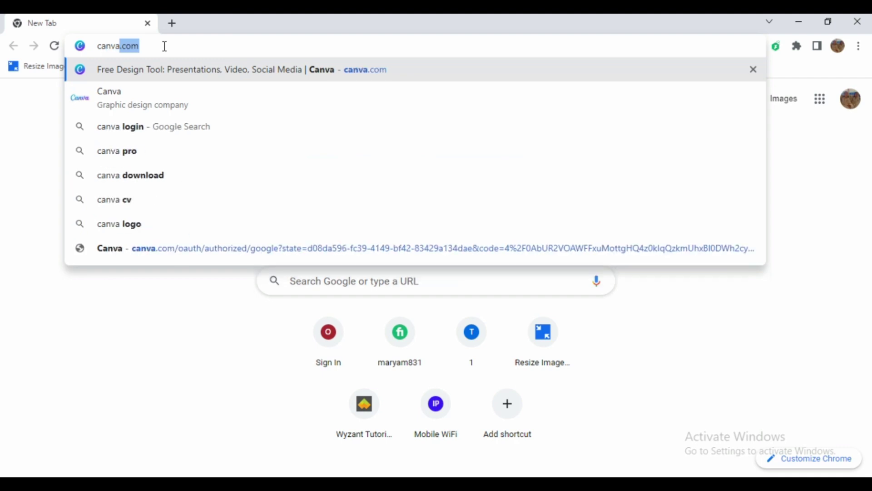
{"action": "left_click", "coordinate": [115, 93]}
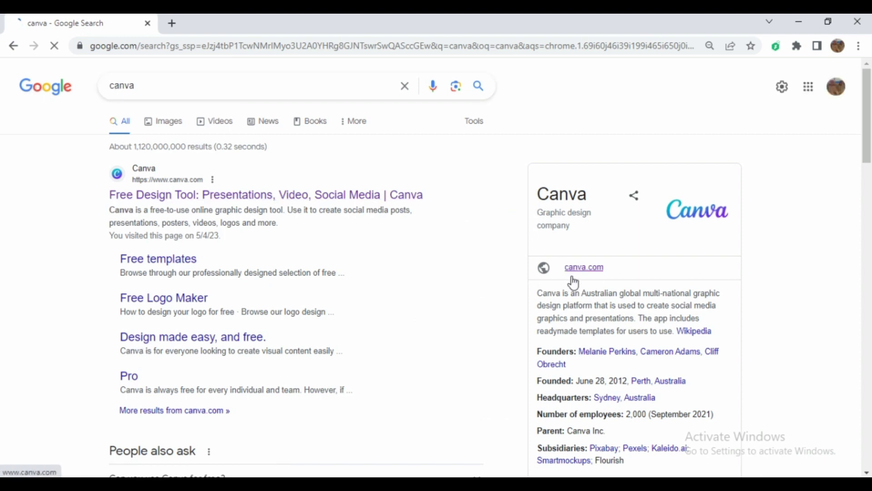
{"action": "left_click", "coordinate": [586, 273]}
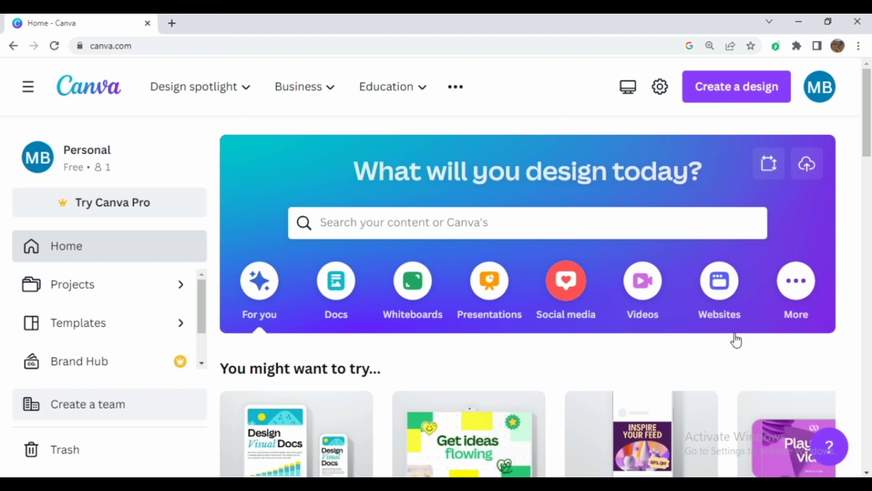
- Search Canva's templates for "thumbnail"
{"action": "left_click", "coordinate": [551, 220]}
{"action": "type", "text": "tjumb"}
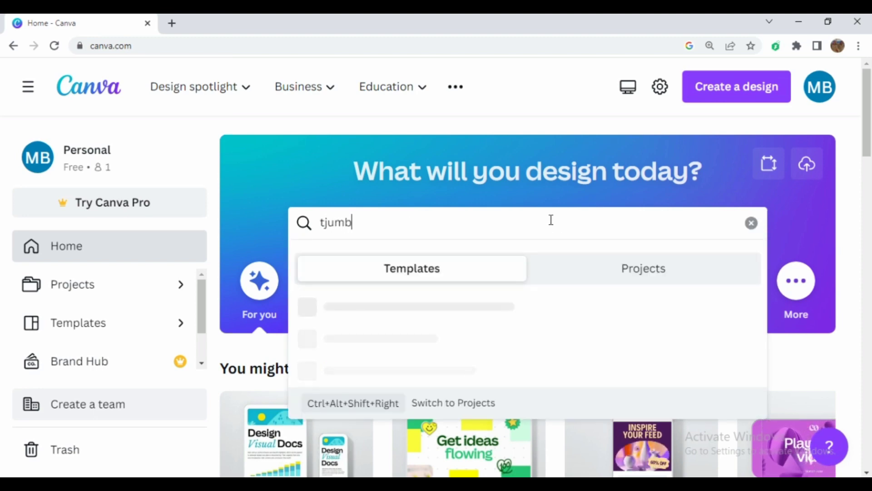
{"action": "type", "text": "nai"}
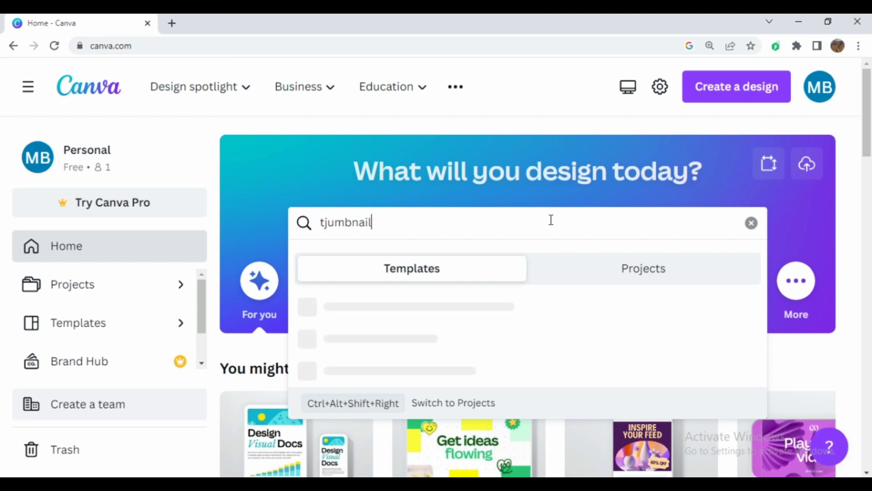
{"action": "type", "text": "l"}
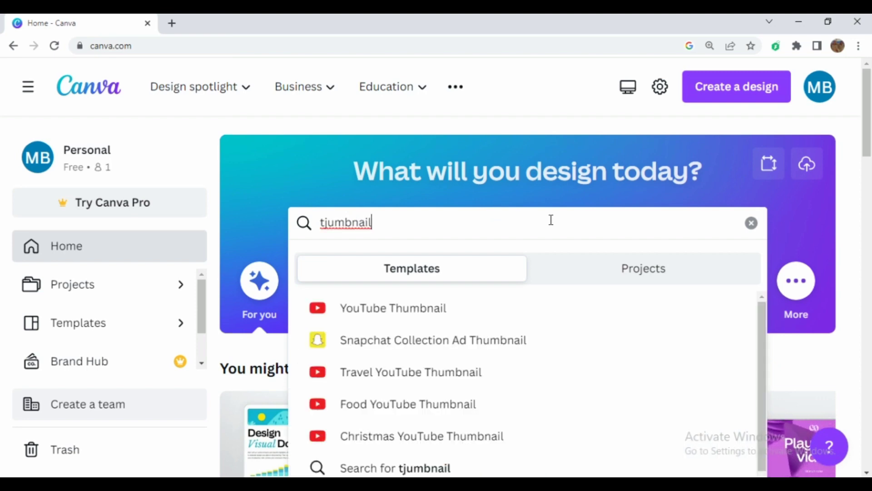
{"action": "key", "text": "Left"}
{"action": "key", "text": "Left"}
{"action": "key", "text": "Left"}
{"action": "key", "text": "Left"}
{"action": "key", "text": "Left"}
{"action": "key", "text": "Left"}
{"action": "key", "text": "Left"}
{"action": "key", "text": "Left"}
{"action": "key", "text": "BackSpace"}
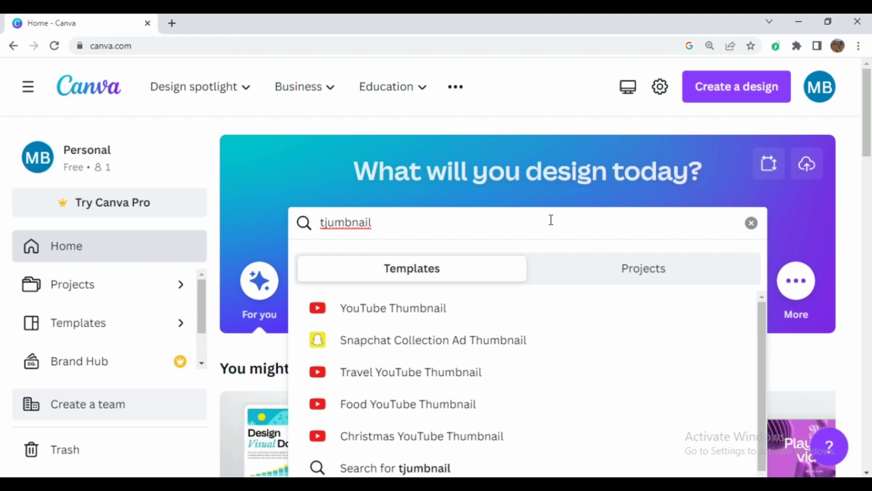
{"action": "type", "text": "h"}
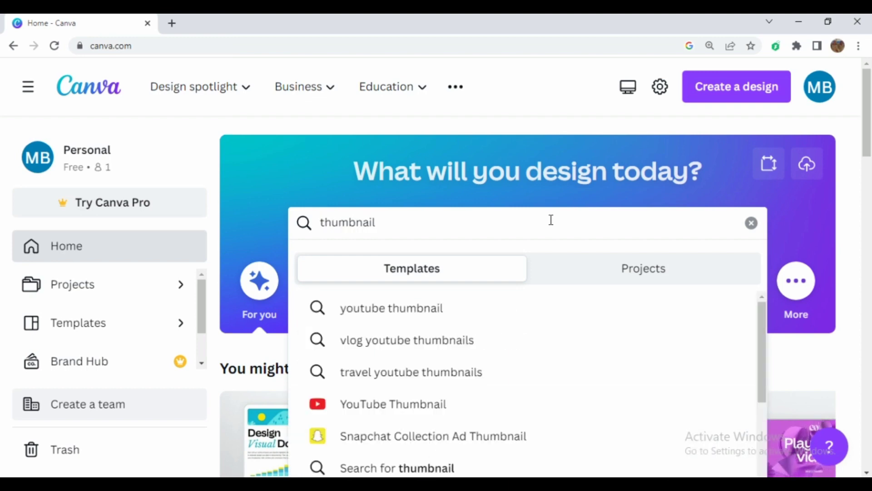
{"action": "key", "text": "Right"}
{"action": "key", "text": "Right"}
{"action": "key", "text": "Right"}
{"action": "key", "text": "Right"}
{"action": "key", "text": "Right"}
{"action": "key", "text": "Right"}
{"action": "key", "text": "Right"}
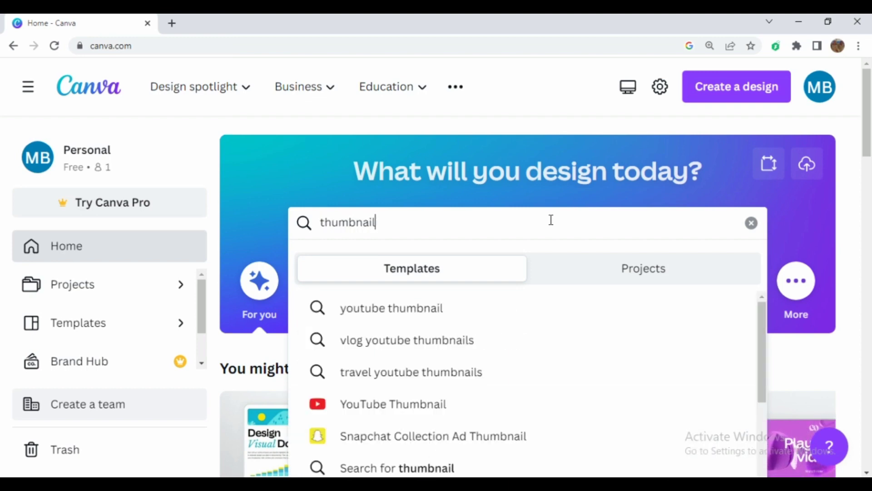
{"action": "key", "text": "Return"}
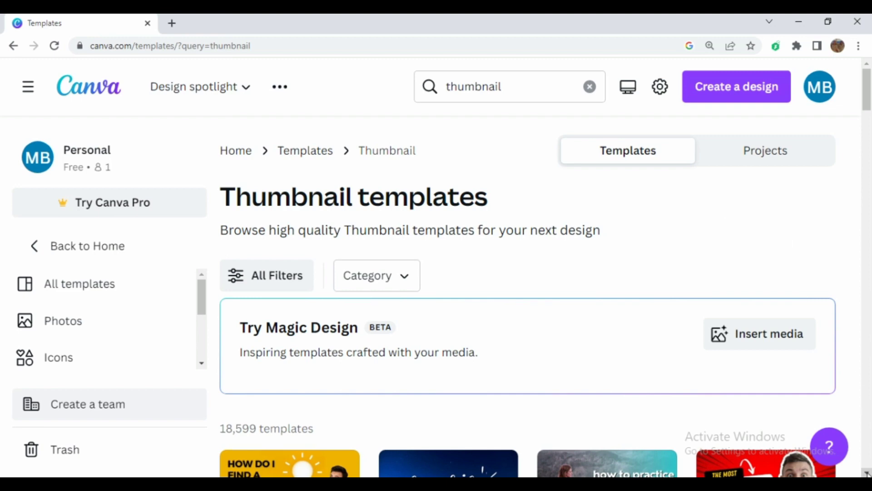
- Refine the template search with "fiverr" and choose the suggestion "thumbnail for fiverr gig"
{"action": "scroll", "coordinate": [867, 474], "scroll_direction": "down", "scroll_amount": 6}
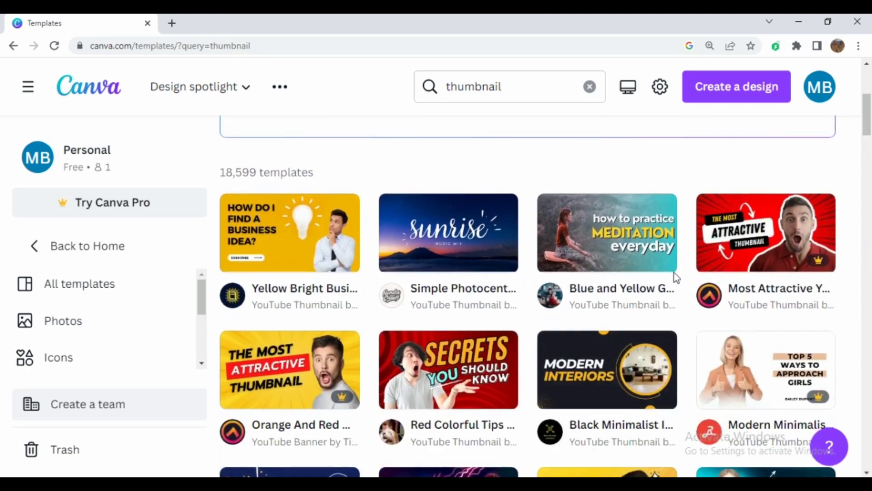
{"action": "left_click_drag", "start_coordinate": [868, 104], "coordinate": [871, 75]}
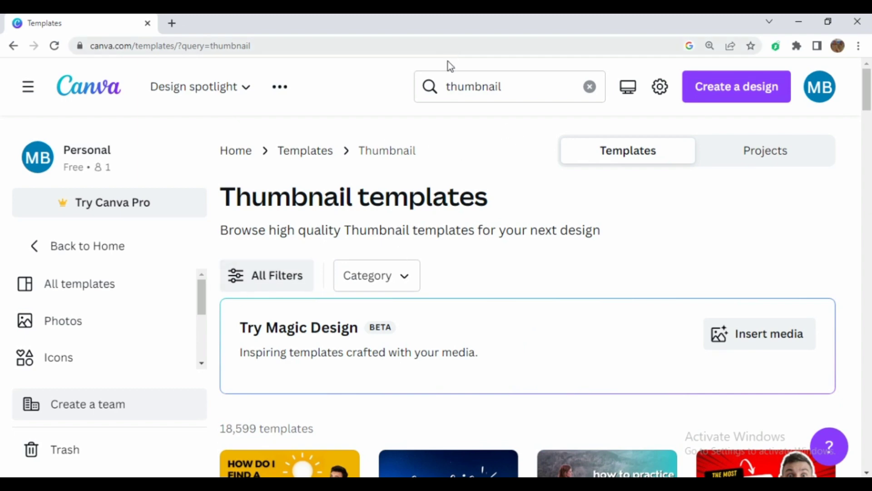
{"action": "left_click", "coordinate": [444, 86]}
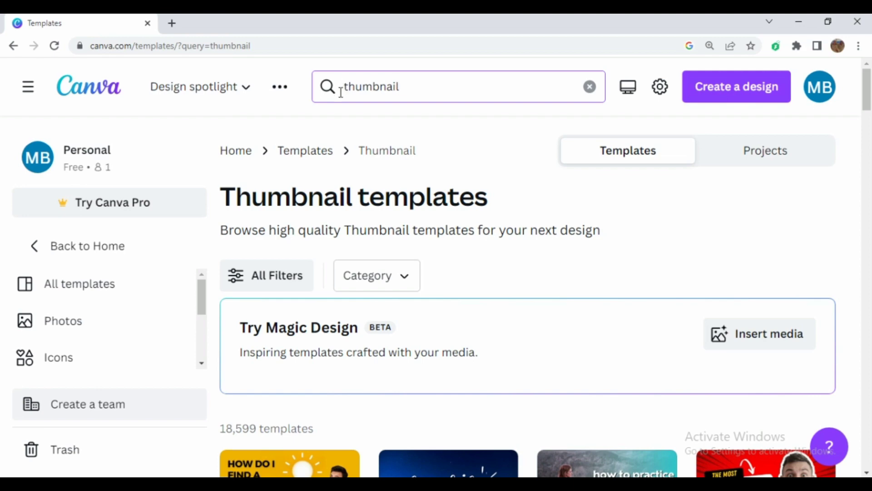
{"action": "left_click", "coordinate": [349, 85]}
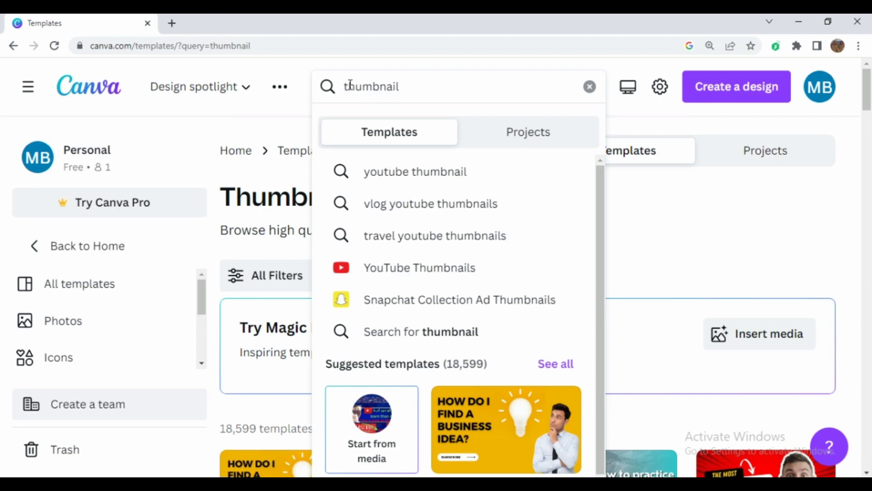
{"action": "type", "text": "fiverr"}
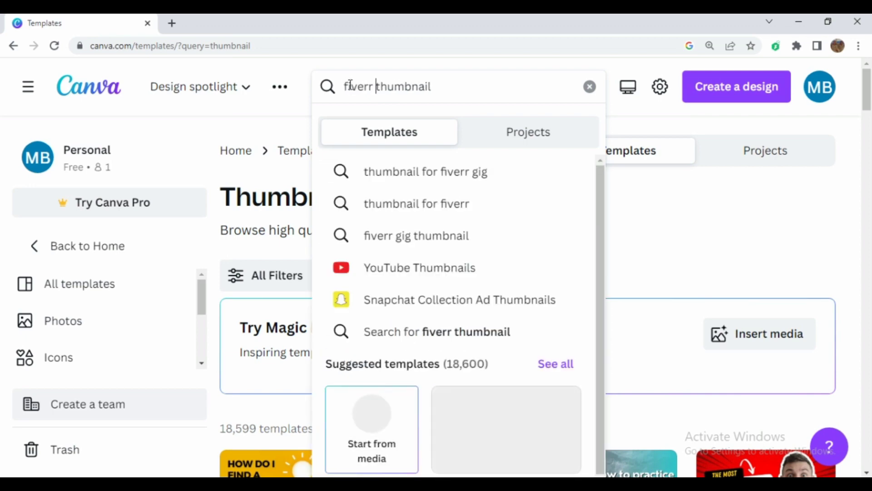
{"action": "left_click", "coordinate": [450, 171]}
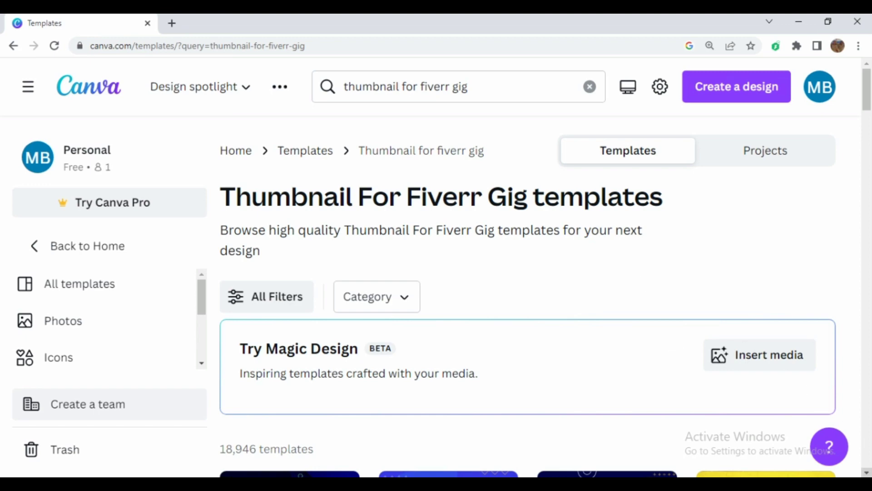
- Open the Colorful Freelancer YouTube Thumbnail template for customising in a new tab and close its preview on the templates page
{"action": "scroll", "coordinate": [867, 472], "scroll_direction": "down", "scroll_amount": 4}
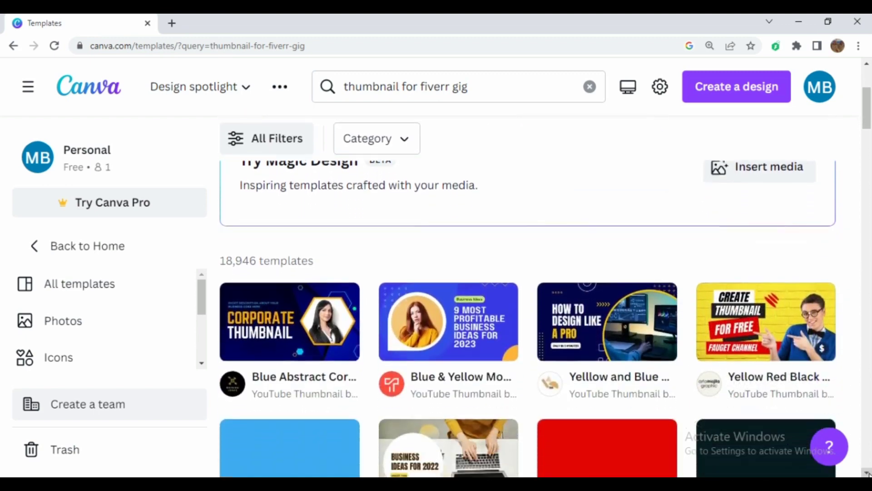
{"action": "scroll", "coordinate": [867, 472], "scroll_direction": "down", "scroll_amount": 2}
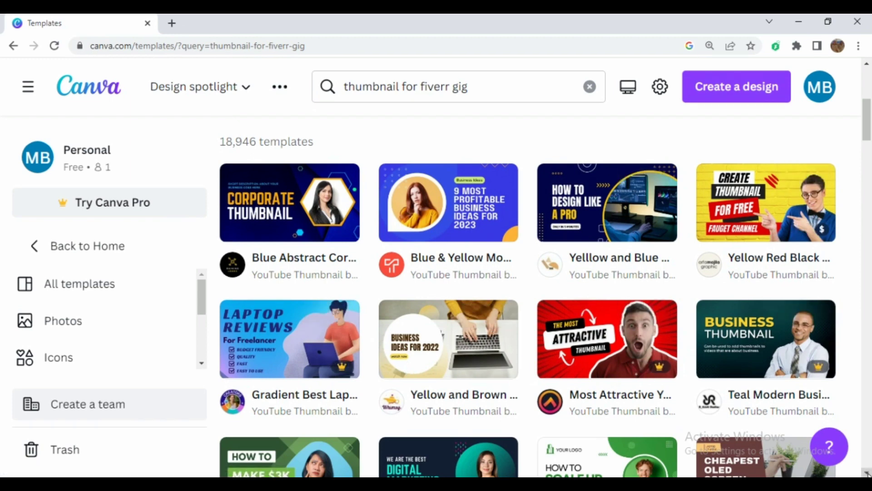
{"action": "scroll", "coordinate": [867, 472], "scroll_direction": "down", "scroll_amount": 2}
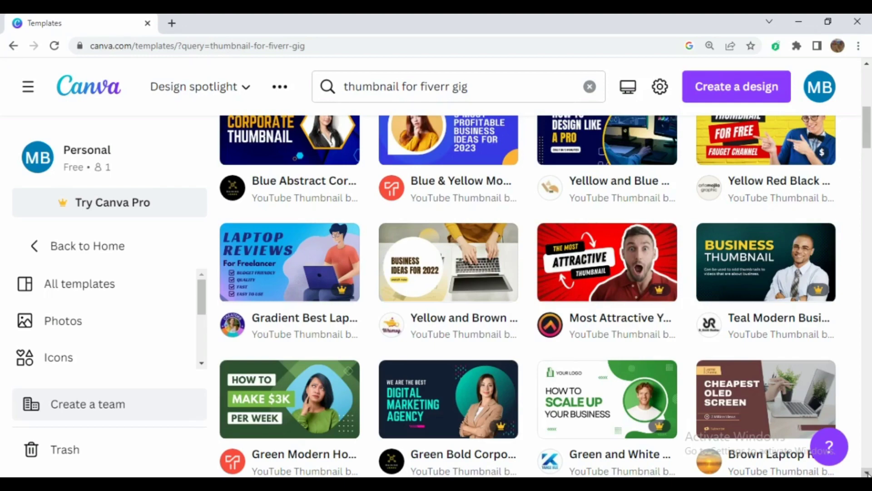
{"action": "scroll", "coordinate": [866, 472], "scroll_direction": "down", "scroll_amount": 5}
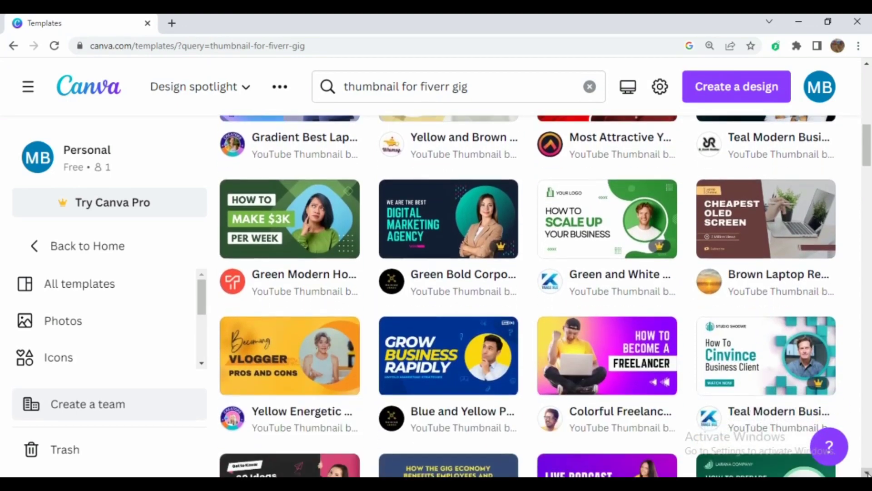
{"action": "left_click", "coordinate": [584, 359]}
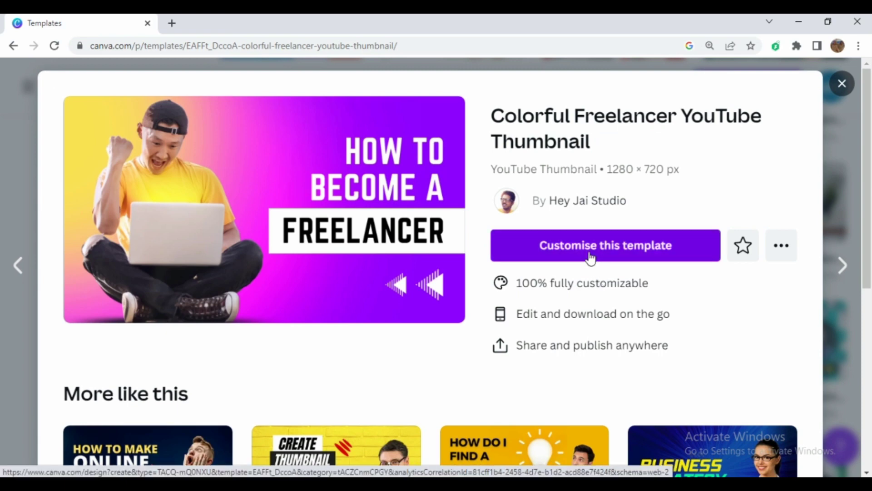
{"action": "left_click", "coordinate": [591, 257]}
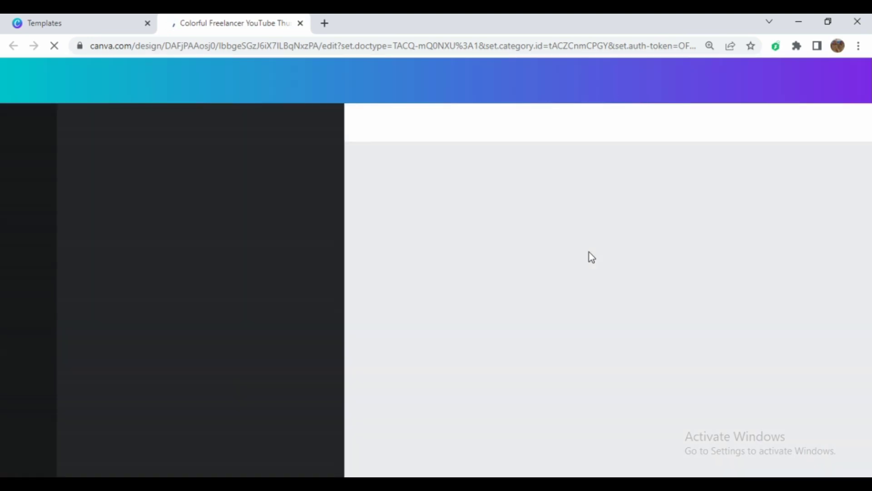
{"action": "left_click", "coordinate": [102, 22]}
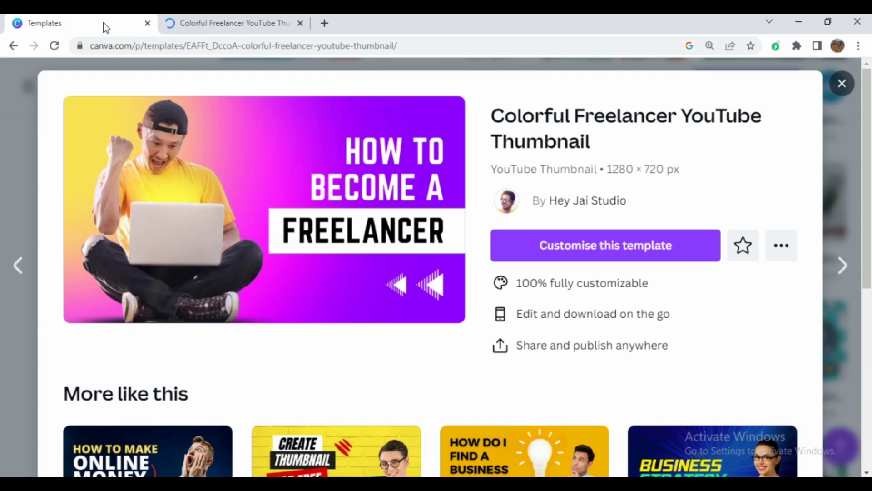
{"action": "left_click", "coordinate": [843, 85]}
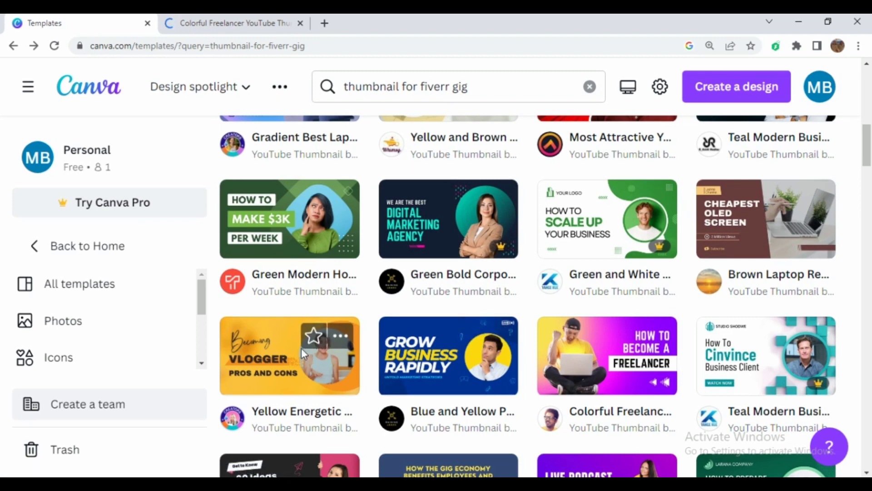
- Switch to the Colorful Freelancer design and delete the picture of the man with the laptop
{"action": "left_click", "coordinate": [252, 29]}
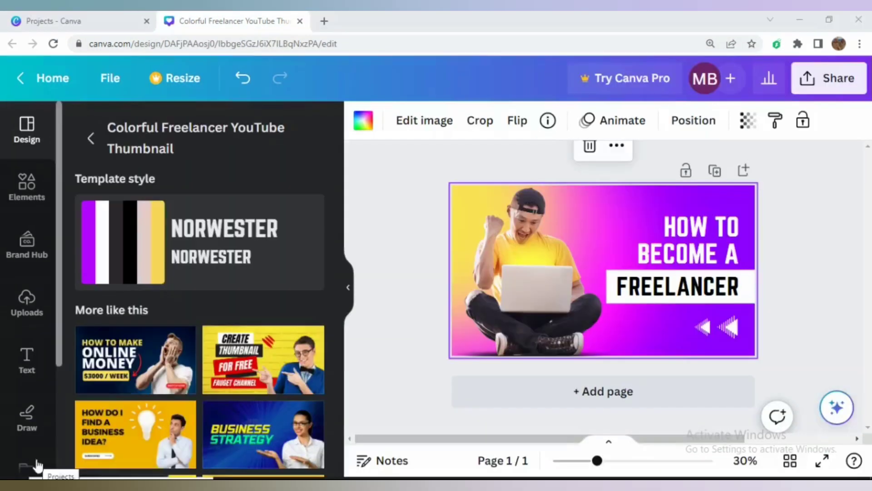
{"action": "left_click", "coordinate": [549, 311]}
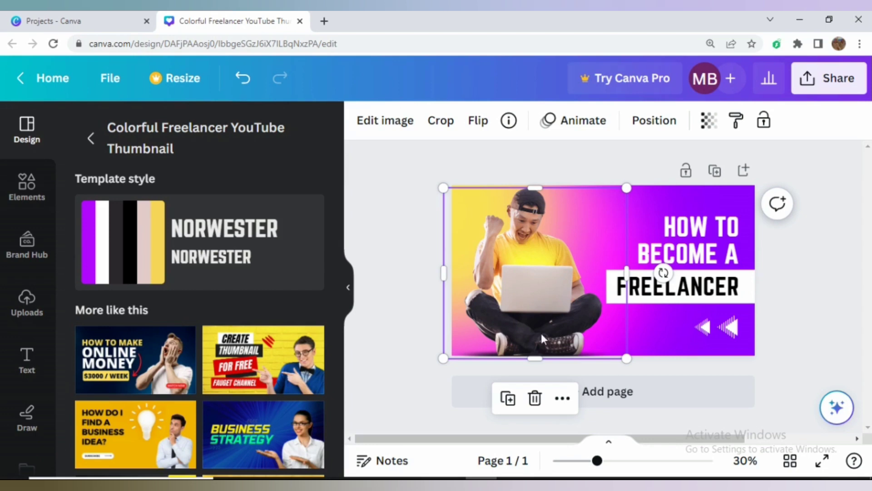
{"action": "left_click", "coordinate": [537, 398]}
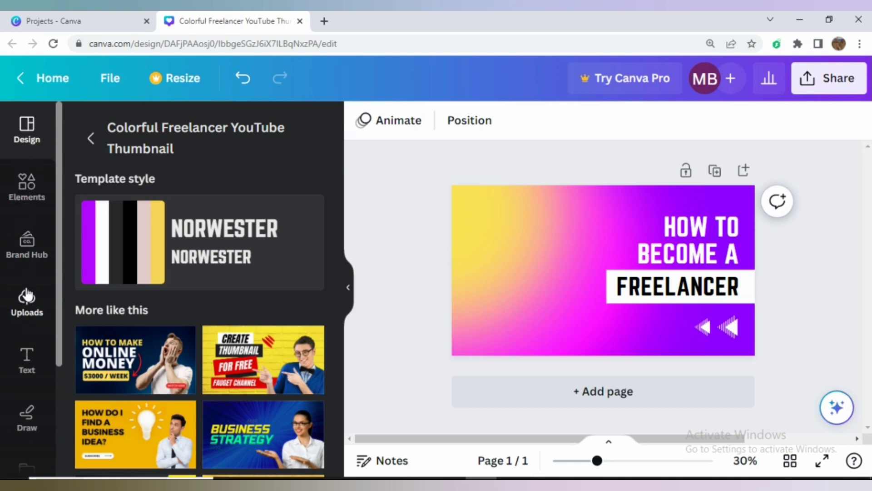
- Upload the portrait photo of the veiled woman from the computer's Downloads folder
{"action": "left_click", "coordinate": [28, 305]}
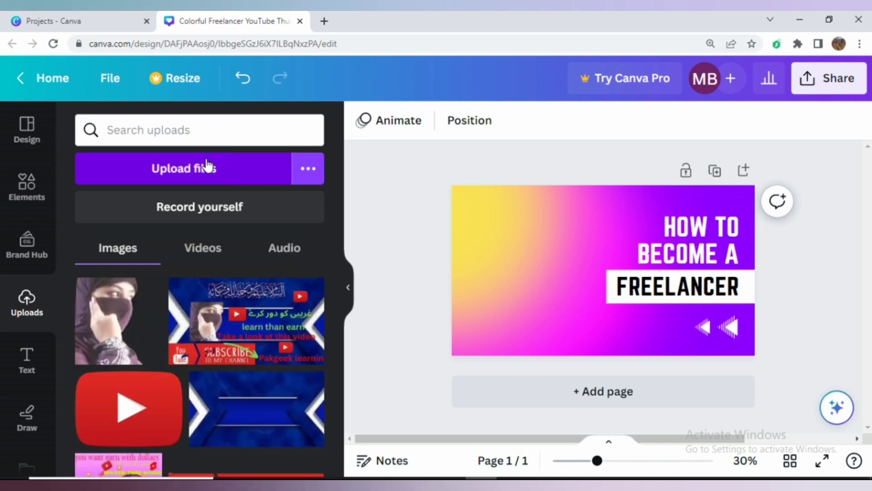
{"action": "left_click", "coordinate": [207, 166]}
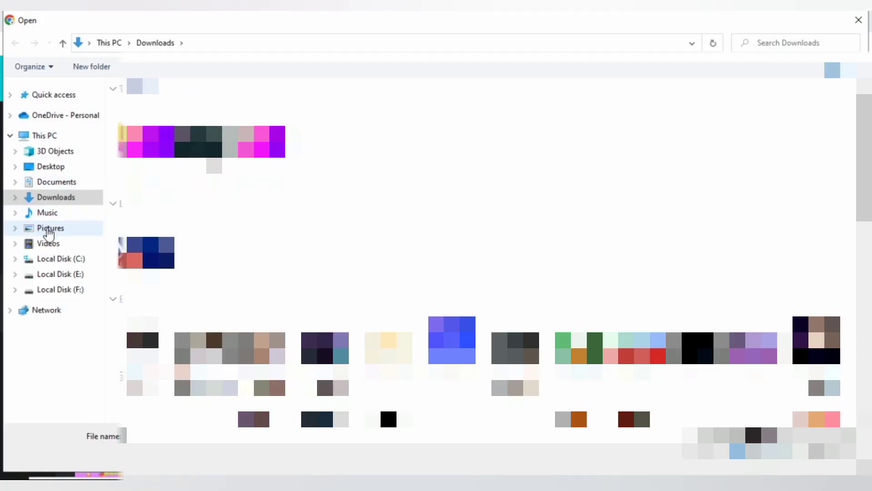
{"action": "left_click", "coordinate": [49, 232]}
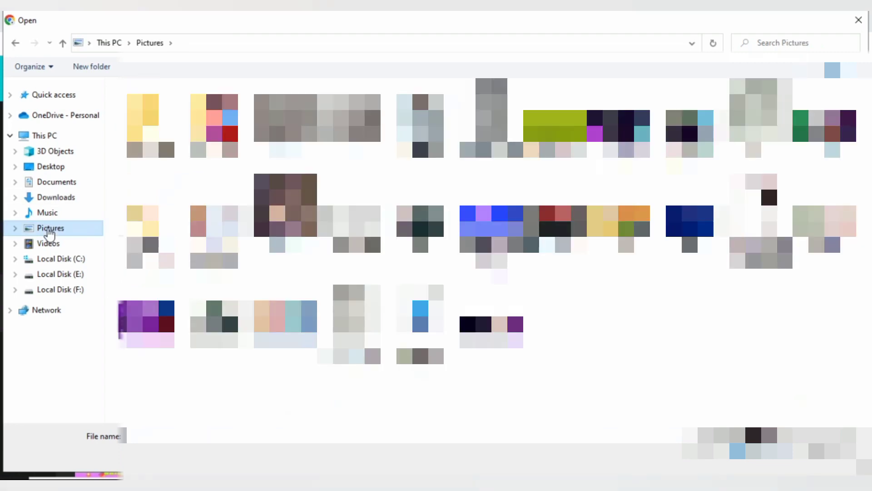
{"action": "left_click", "coordinate": [54, 197]}
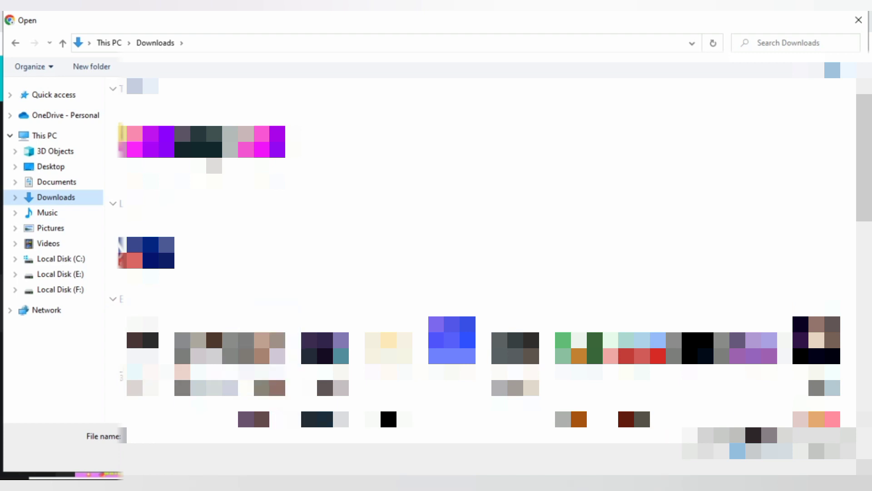
{"action": "scroll", "coordinate": [486, 250], "scroll_direction": "down", "scroll_amount": 4}
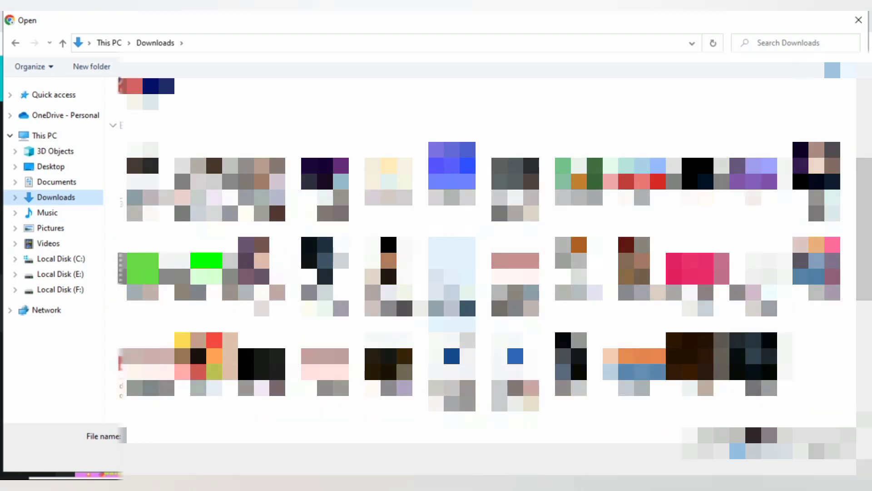
{"action": "left_click", "coordinate": [270, 277]}
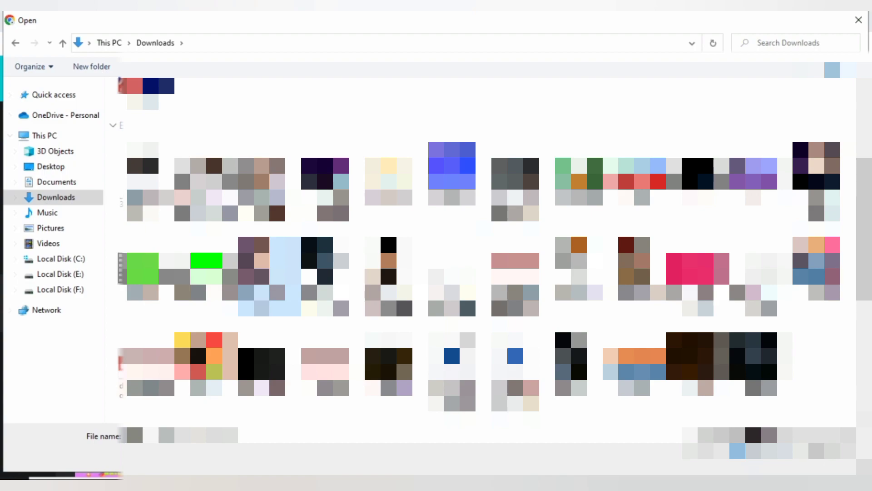
{"action": "key", "text": "Return"}
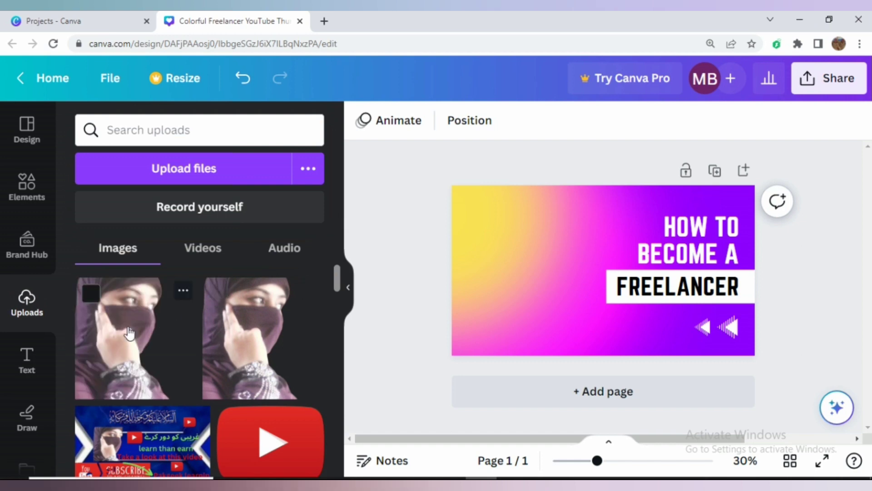
- Add the newly uploaded portrait to the design and place it in the upper left area of the page
{"action": "left_click", "coordinate": [129, 333]}
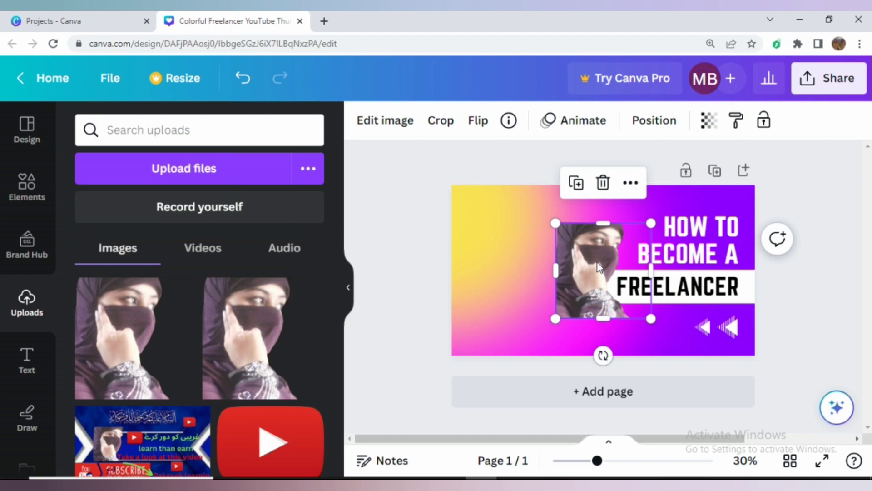
{"action": "left_click_drag", "start_coordinate": [597, 265], "coordinate": [503, 248]}
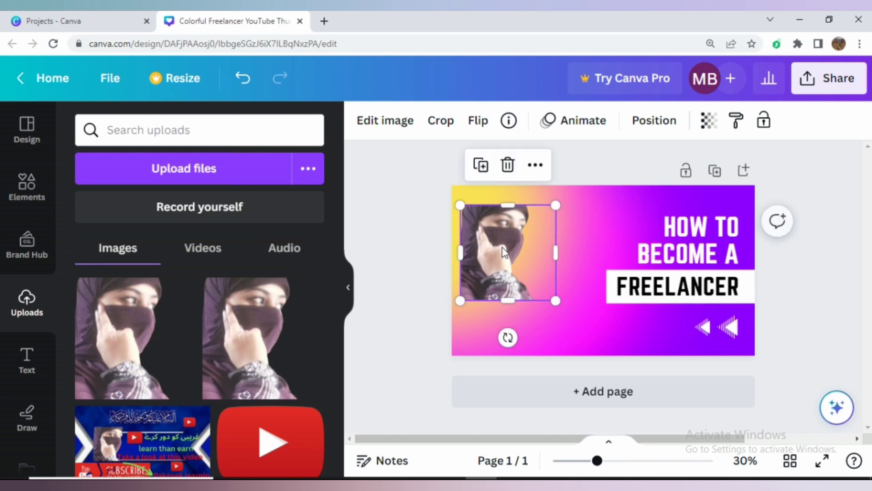
{"action": "left_click", "coordinate": [404, 297]}
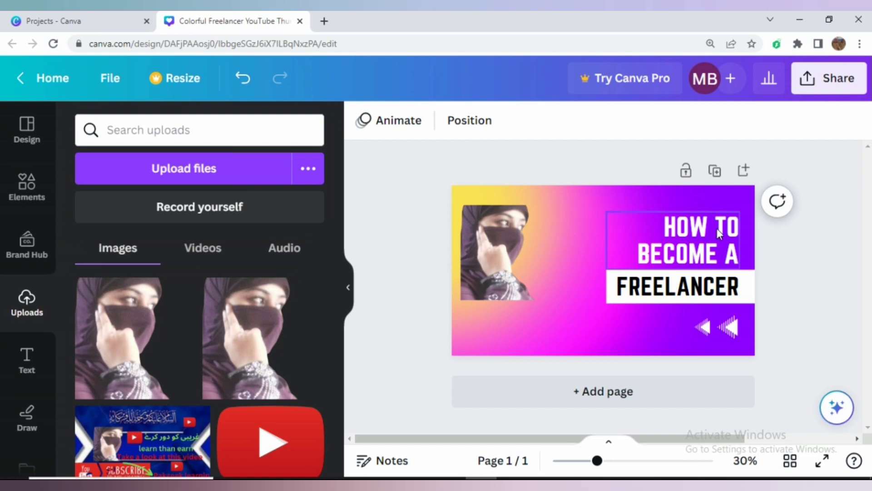
- Replace the heading "HOW TO BECOME A" with "DATA ENTRY" and "COPY PASTE" on two lines
{"action": "left_click", "coordinate": [674, 243]}
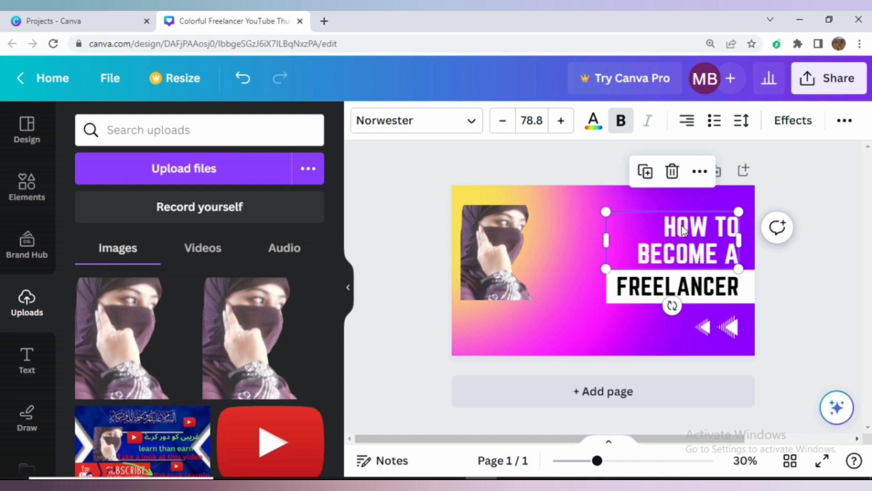
{"action": "double_click", "coordinate": [684, 228]}
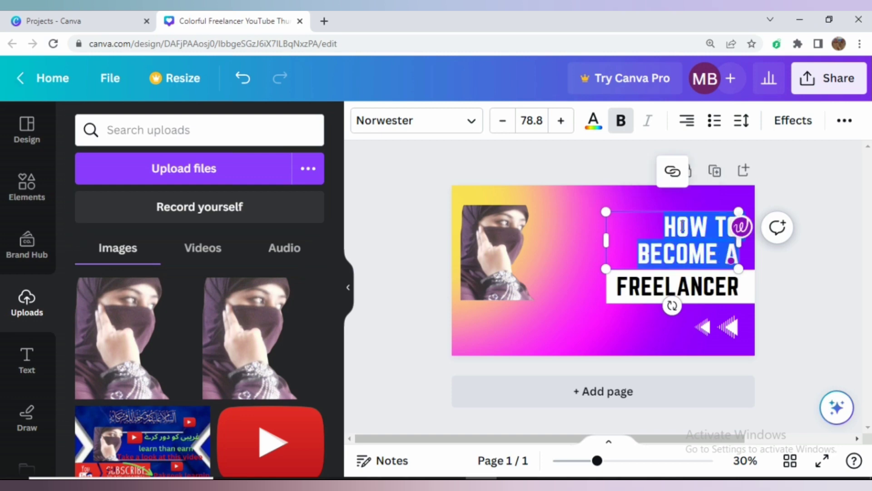
{"action": "key", "text": "BackSpace"}
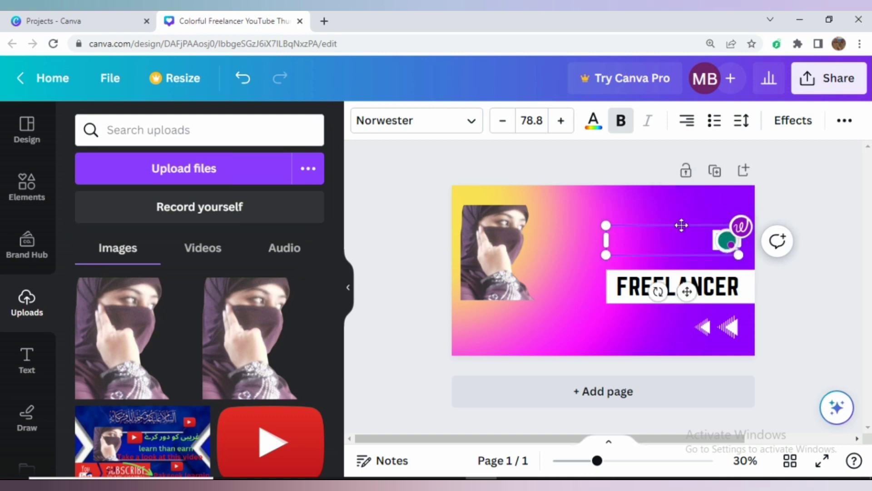
{"action": "type", "text": "DATA E"}
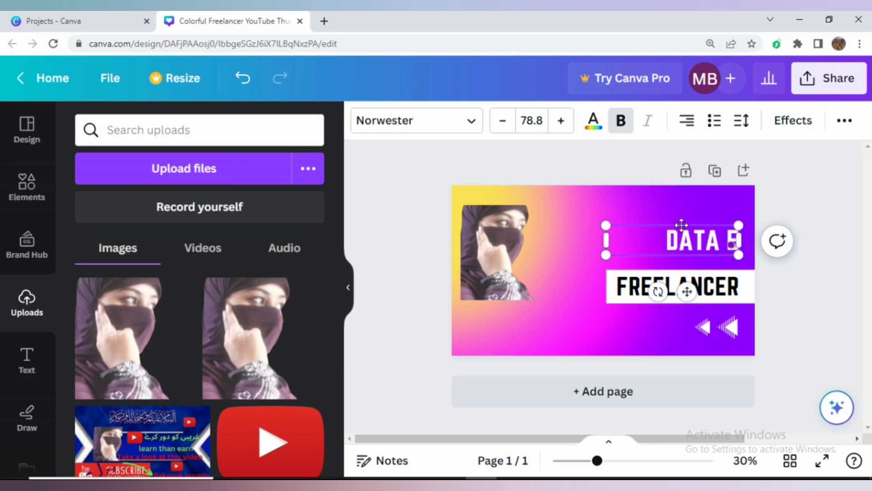
{"action": "type", "text": "NTRY"}
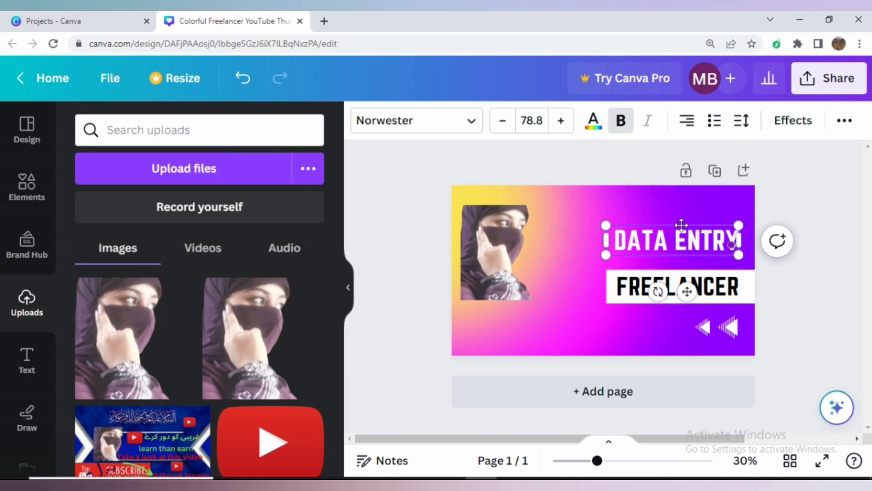
{"action": "key", "text": "Return"}
{"action": "type", "text": "COPY"}
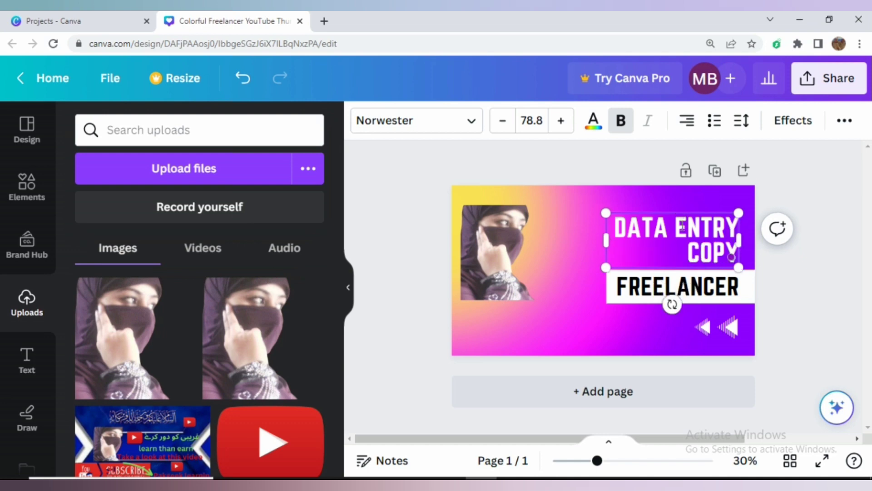
{"action": "type", "text": " PAS"}
{"action": "type", "text": "TE"}
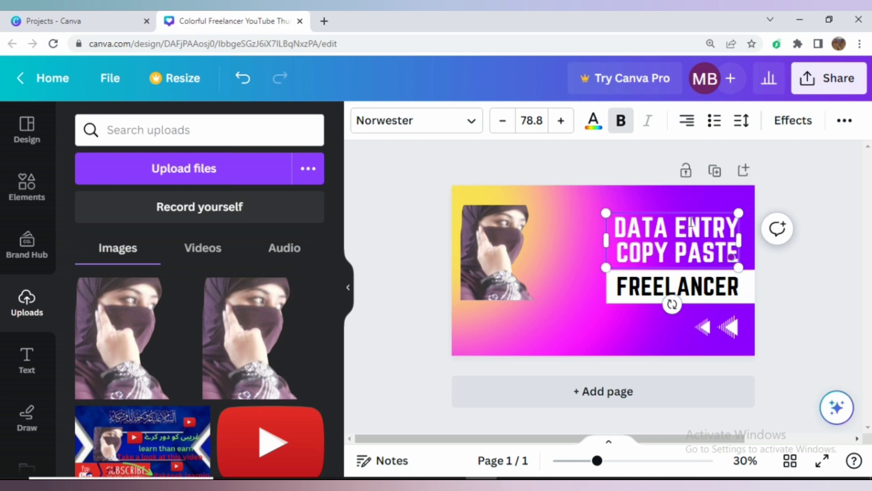
- Colour the "DATA ENTRY" line yellow using the photo colours
{"action": "double_click", "coordinate": [658, 223]}
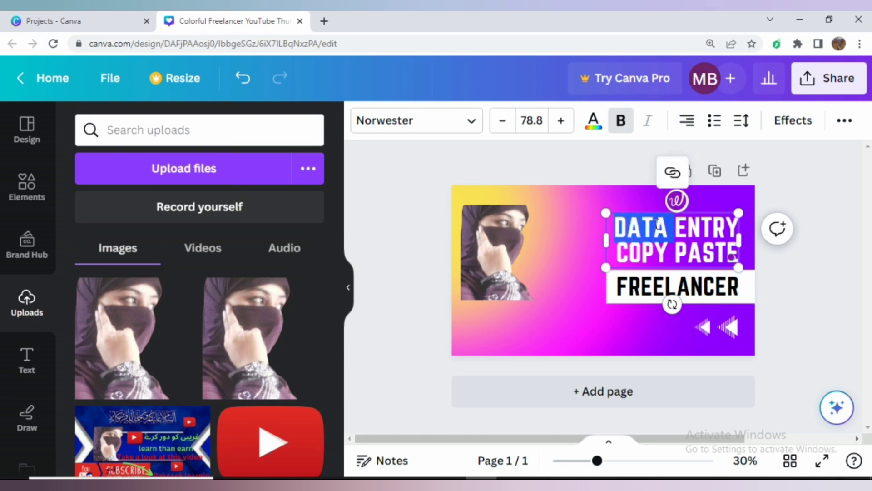
{"action": "left_click_drag", "start_coordinate": [658, 223], "coordinate": [737, 228]}
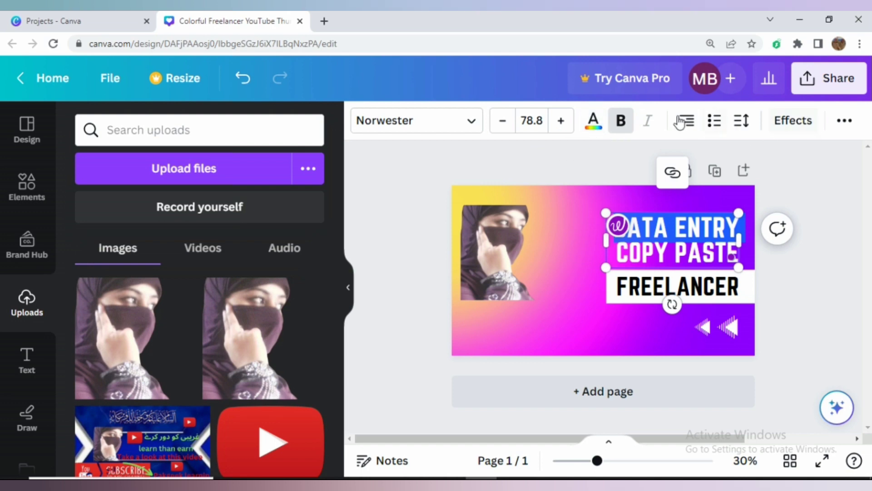
{"action": "left_click", "coordinate": [595, 131]}
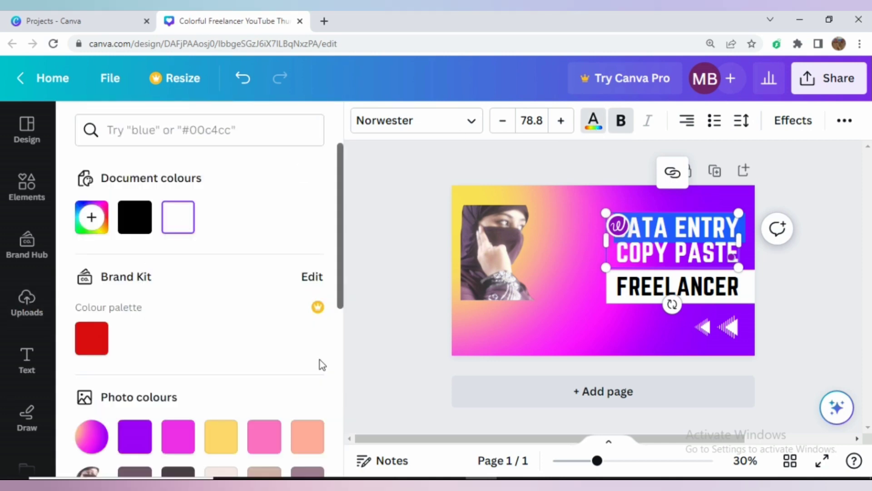
{"action": "scroll", "coordinate": [341, 359], "scroll_direction": "down", "scroll_amount": 5}
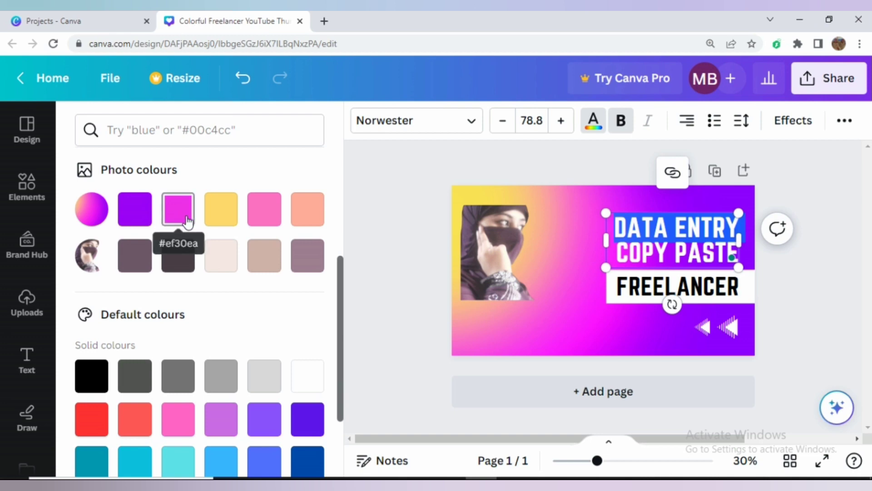
{"action": "left_click", "coordinate": [220, 220]}
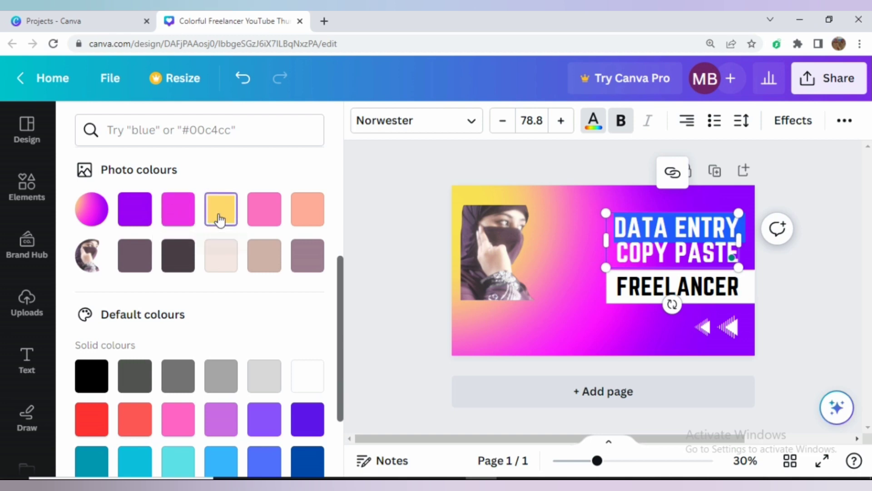
{"action": "left_click", "coordinate": [571, 246]}
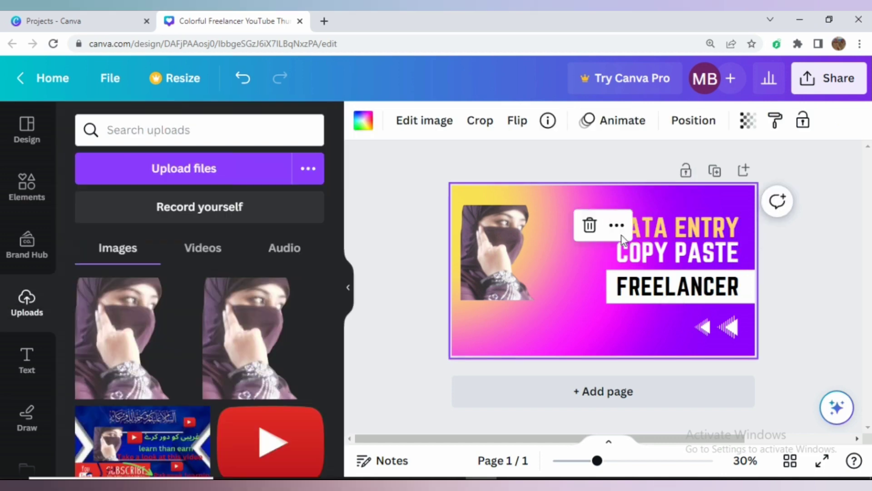
- Colour the "COPY PASTE" line with the red from the Brand Kit palette
{"action": "left_click", "coordinate": [664, 253]}
{"action": "triple_click", "coordinate": [663, 252]}
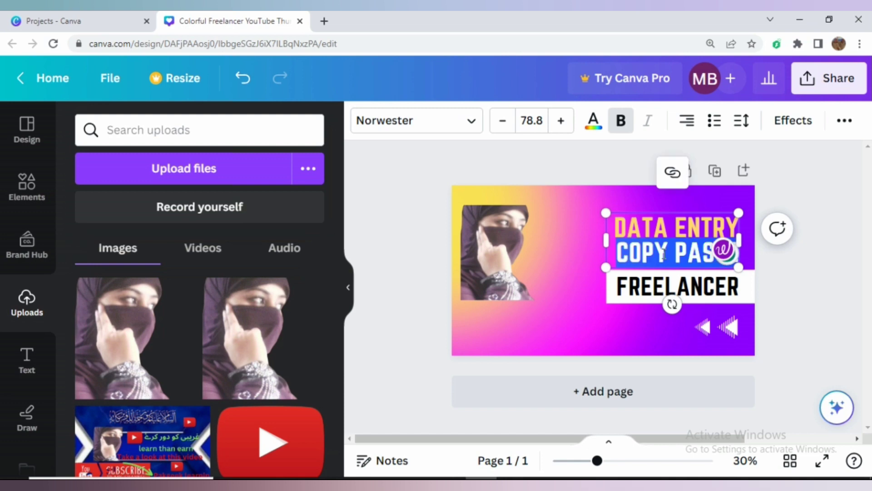
{"action": "left_click", "coordinate": [593, 123]}
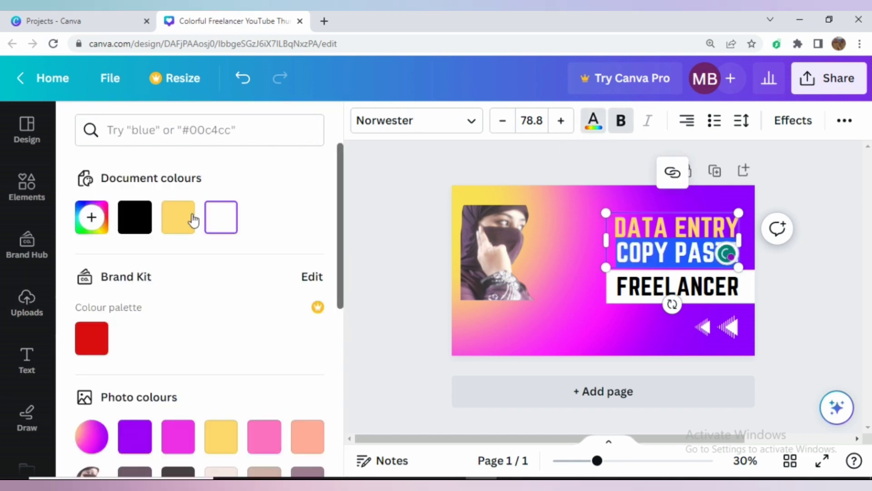
{"action": "left_click", "coordinate": [91, 342]}
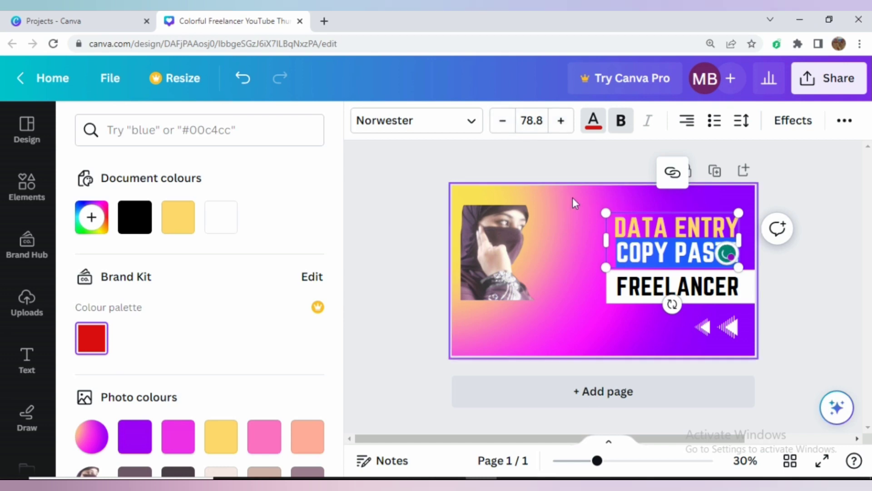
{"action": "key", "text": "Escape"}
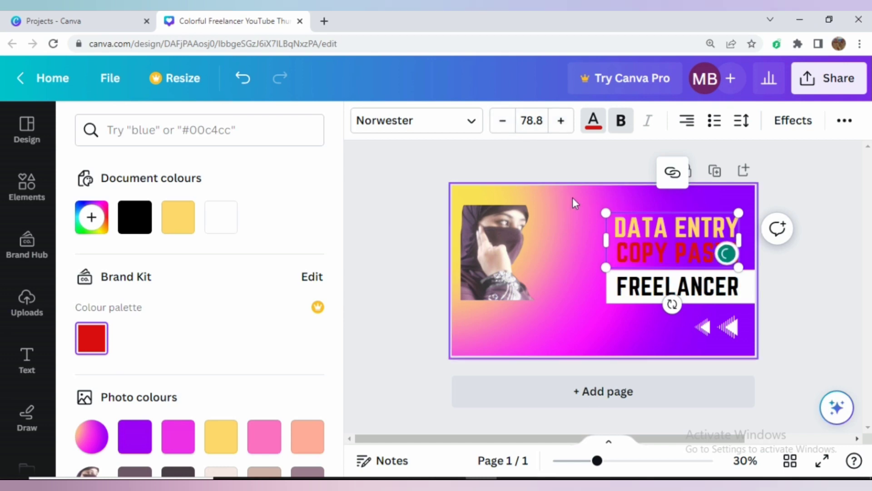
- Replace "FREELANCER" in the white bar with "FIVERR" and increase its font size to 87.3
{"action": "double_click", "coordinate": [702, 292]}
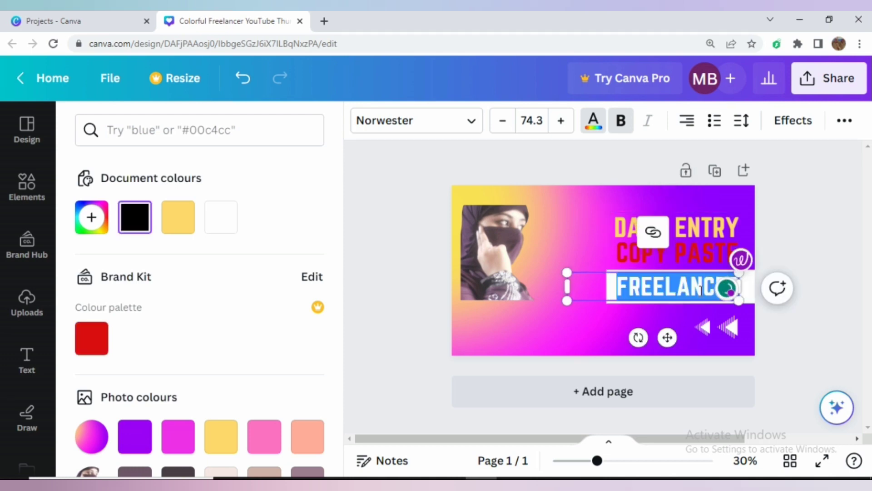
{"action": "type", "text": "FIVER"}
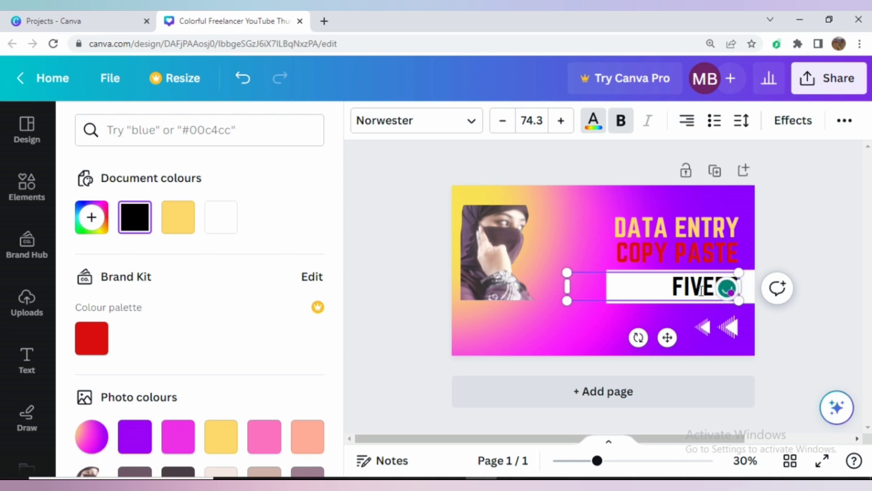
{"action": "left_click", "coordinate": [566, 126]}
{"action": "left_click", "coordinate": [566, 125]}
{"action": "left_click", "coordinate": [566, 126]}
{"action": "left_click", "coordinate": [566, 126]}
{"action": "left_click", "coordinate": [566, 125]}
{"action": "left_click", "coordinate": [563, 121]}
{"action": "left_click", "coordinate": [562, 121]}
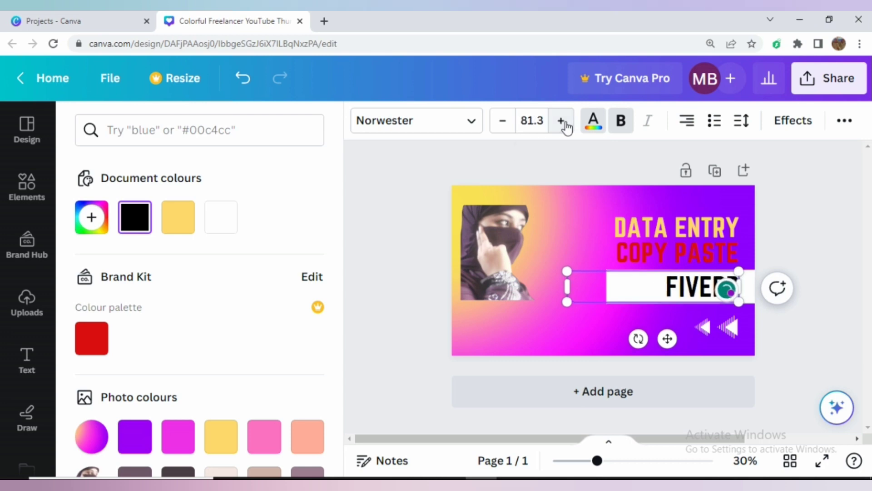
{"action": "left_click", "coordinate": [562, 121]}
{"action": "left_click", "coordinate": [562, 121]}
{"action": "left_click", "coordinate": [562, 121]}
{"action": "left_click", "coordinate": [563, 121]}
{"action": "left_click", "coordinate": [562, 121]}
{"action": "left_click", "coordinate": [563, 121]}
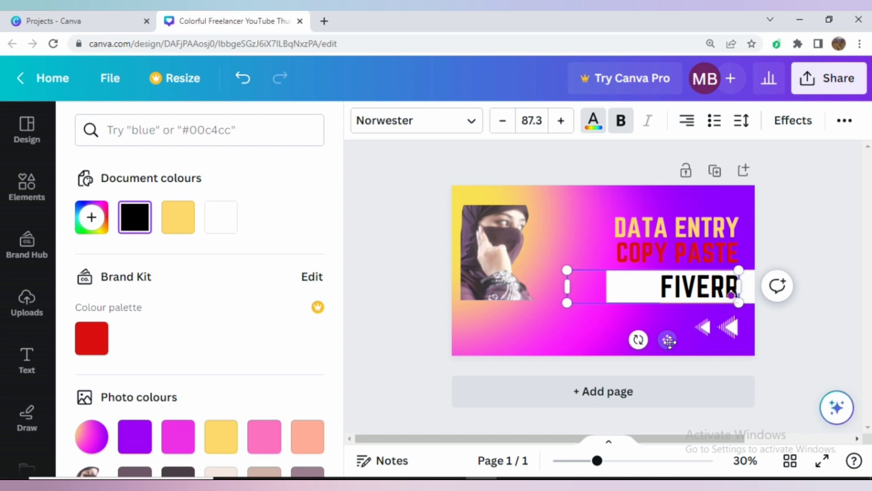
- Shift the "FIVERR" text slightly left within the white bar and accept Grammarly's capitalization suggestion "Fiverr" for it
{"action": "left_click_drag", "start_coordinate": [671, 341], "coordinate": [647, 345]}
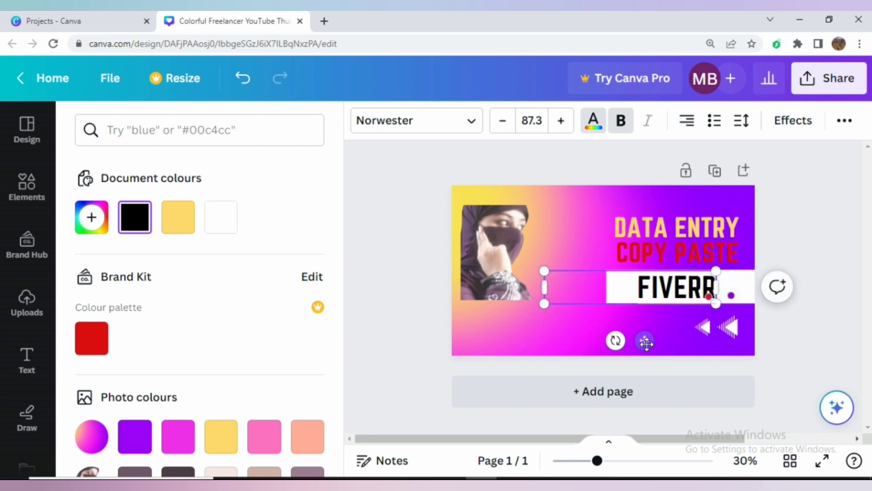
{"action": "mouse_move", "coordinate": [677, 286]}
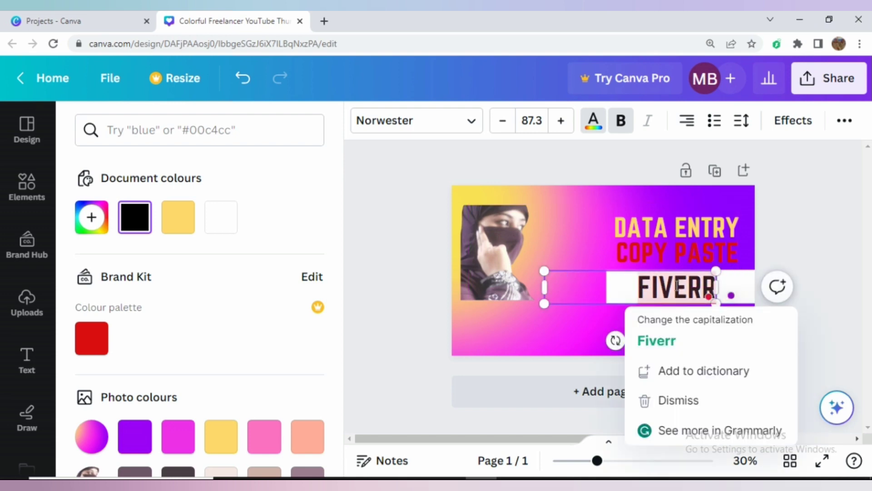
{"action": "left_click", "coordinate": [654, 348]}
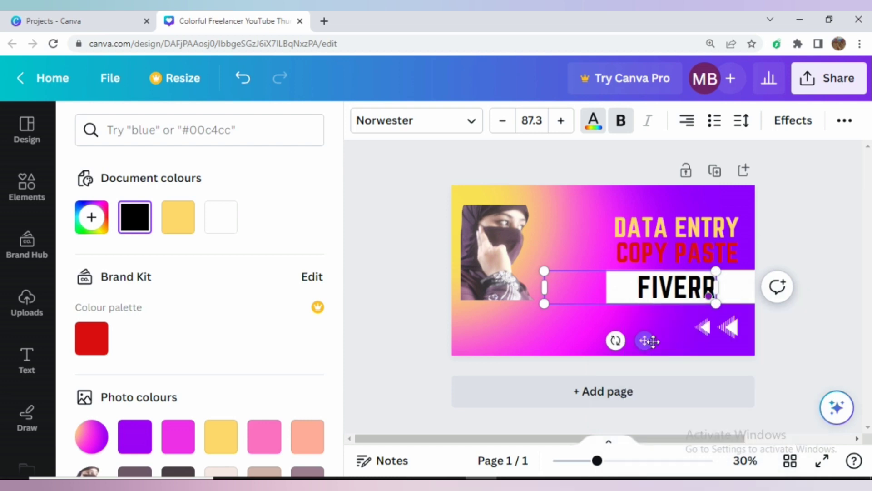
- Colour the "FIVERR" text in the white bar with the magenta #ef30ea from the photo colours
{"action": "double_click", "coordinate": [676, 287]}
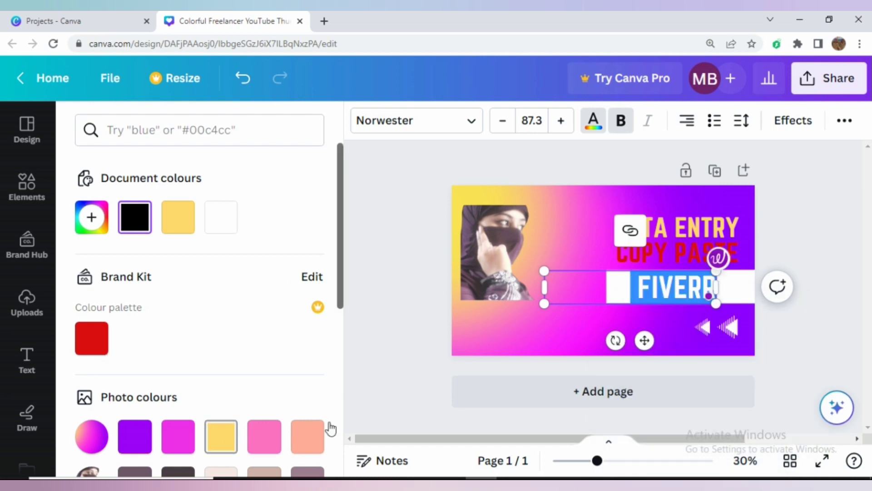
{"action": "left_click", "coordinate": [187, 449]}
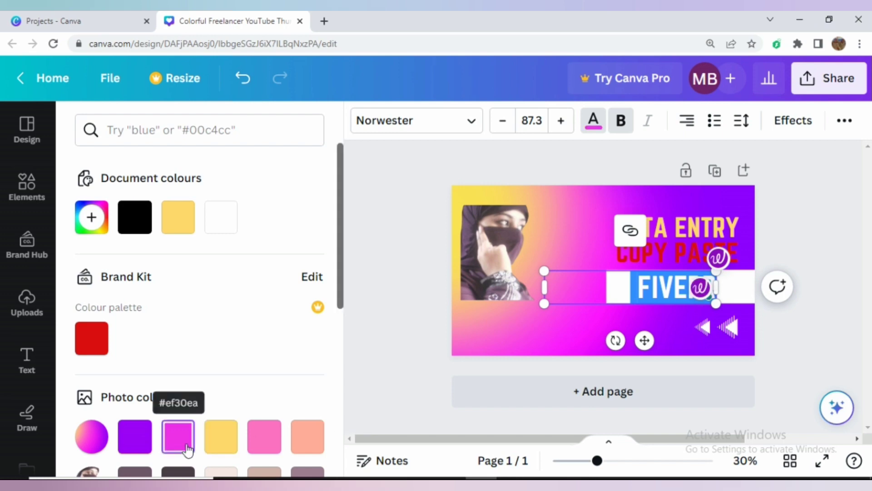
{"action": "left_click", "coordinate": [554, 316]}
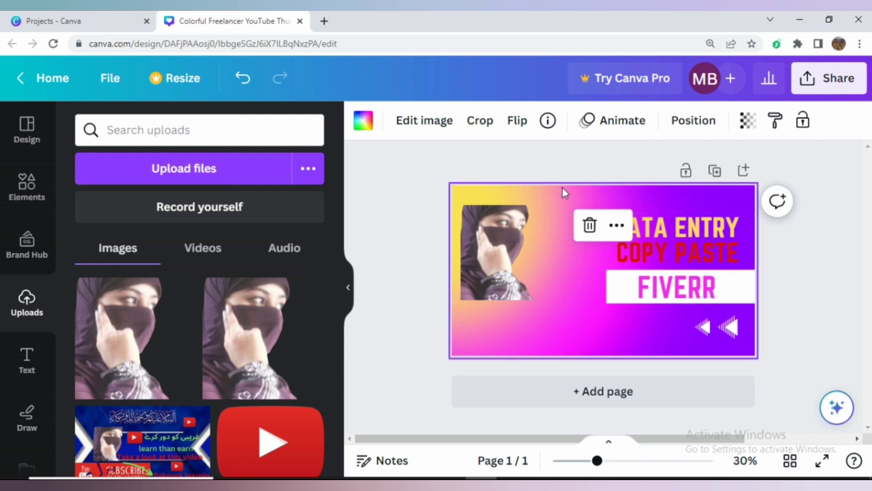
{"action": "left_click", "coordinate": [368, 252]}
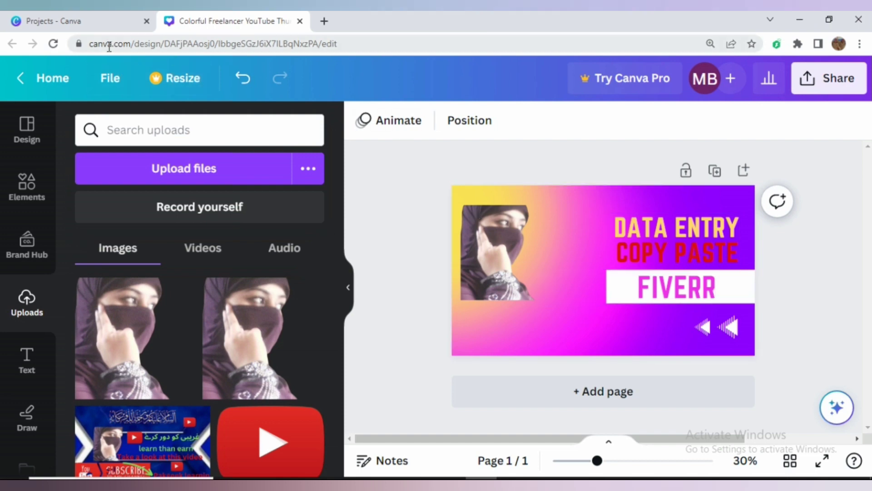
- Download the finished thumbnail as a JPG and open the downloaded image file
{"action": "left_click", "coordinate": [104, 82]}
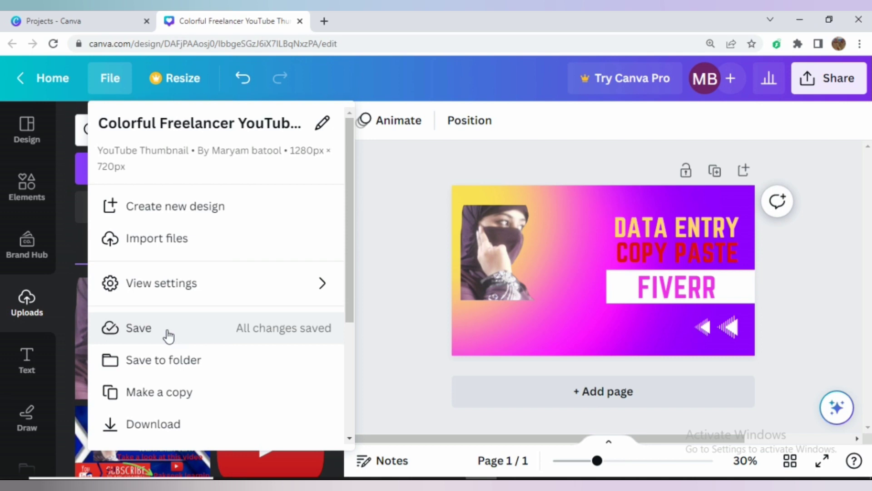
{"action": "left_click", "coordinate": [141, 430]}
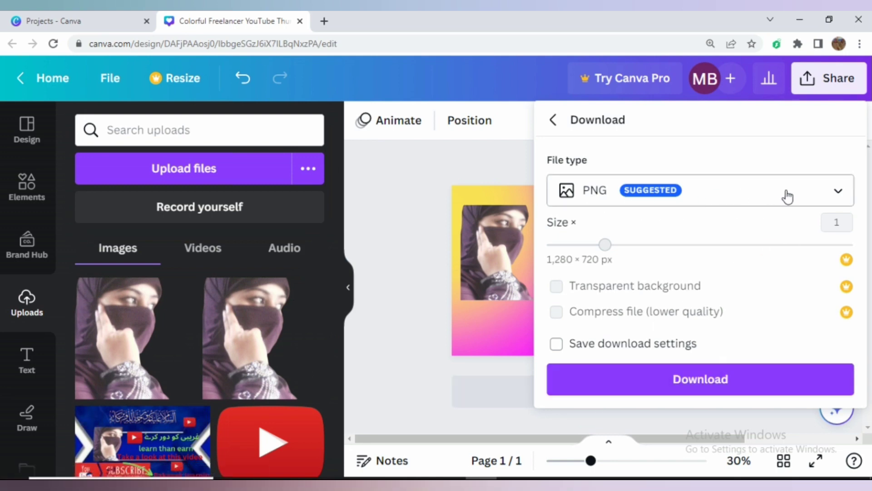
{"action": "left_click", "coordinate": [836, 193]}
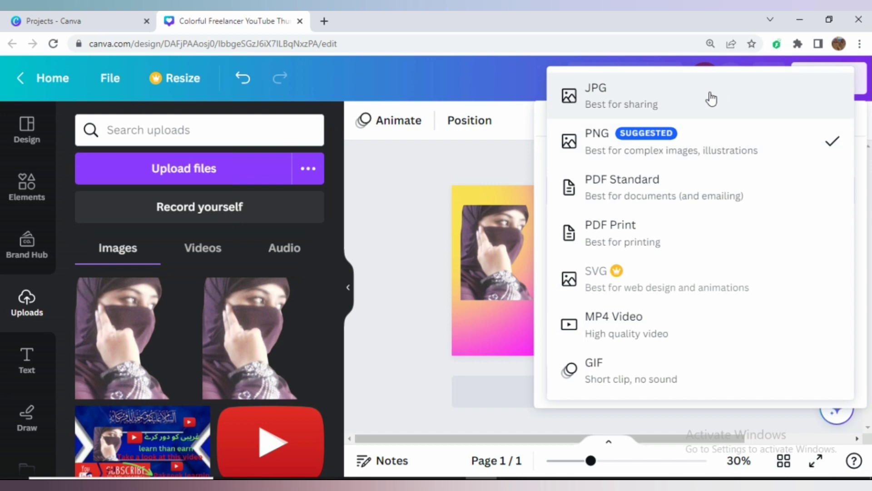
{"action": "left_click", "coordinate": [682, 99]}
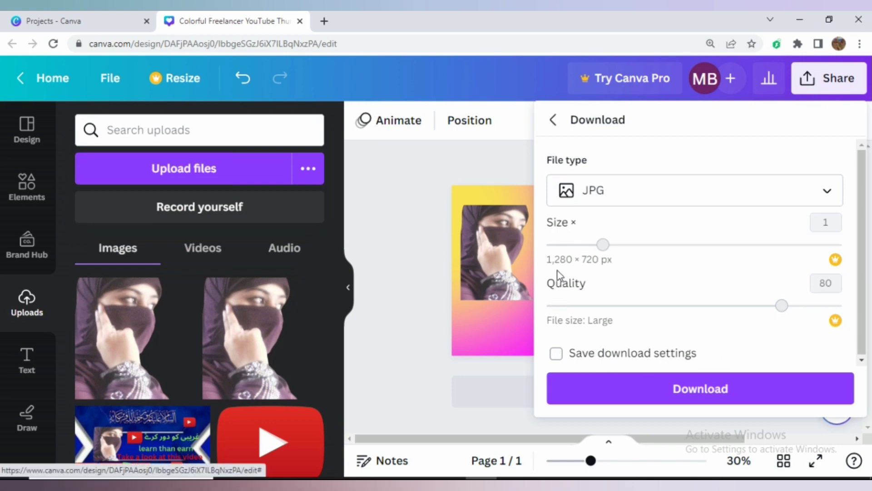
{"action": "left_click", "coordinate": [697, 398]}
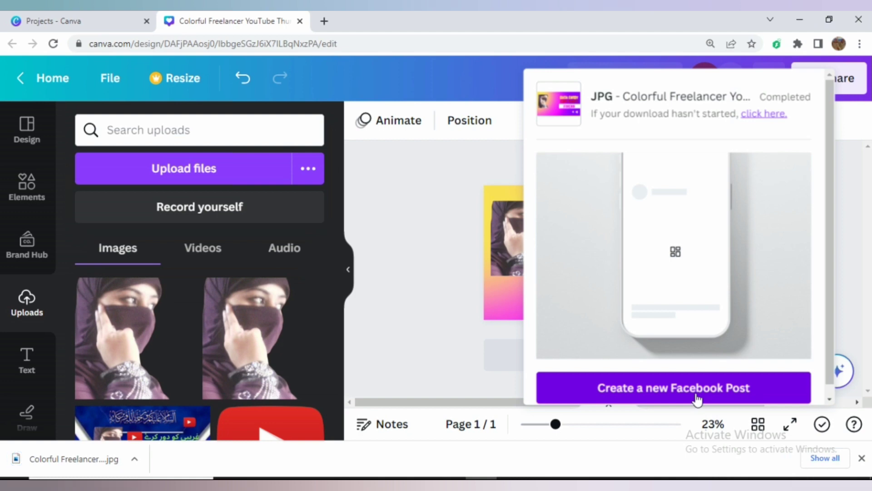
{"action": "left_click", "coordinate": [49, 458]}
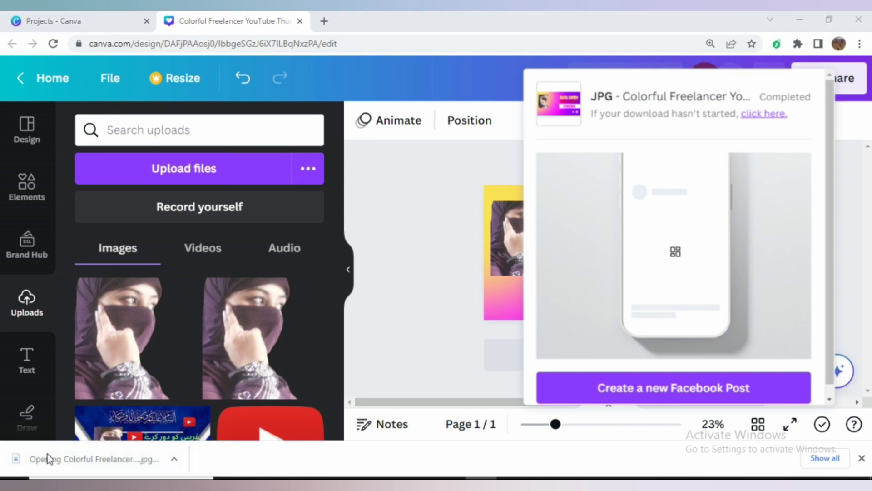